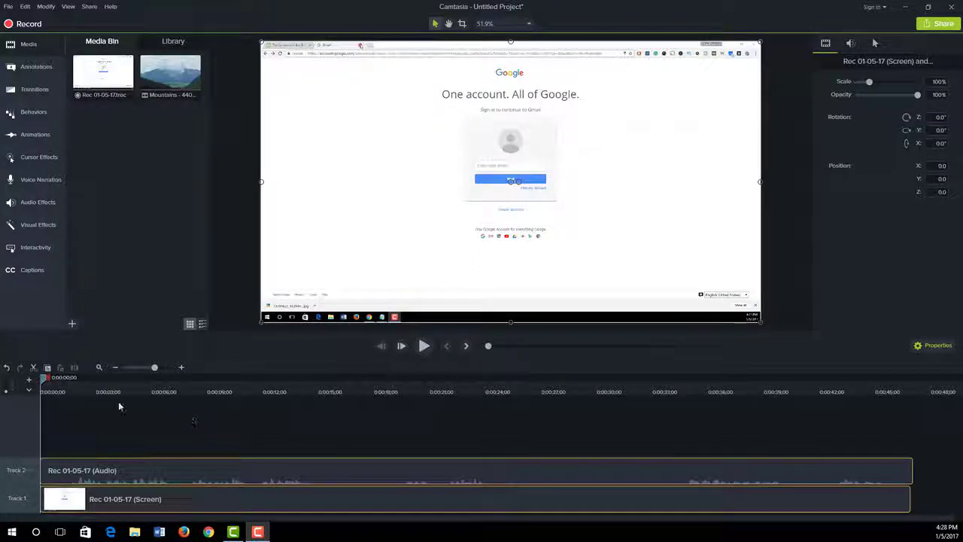
Add a Zoom-n-Pan animation to the screen recording at 0:00:04;03, zooming to 169% on the browser's upper-left area.
drag(44, 380, 260, 383)
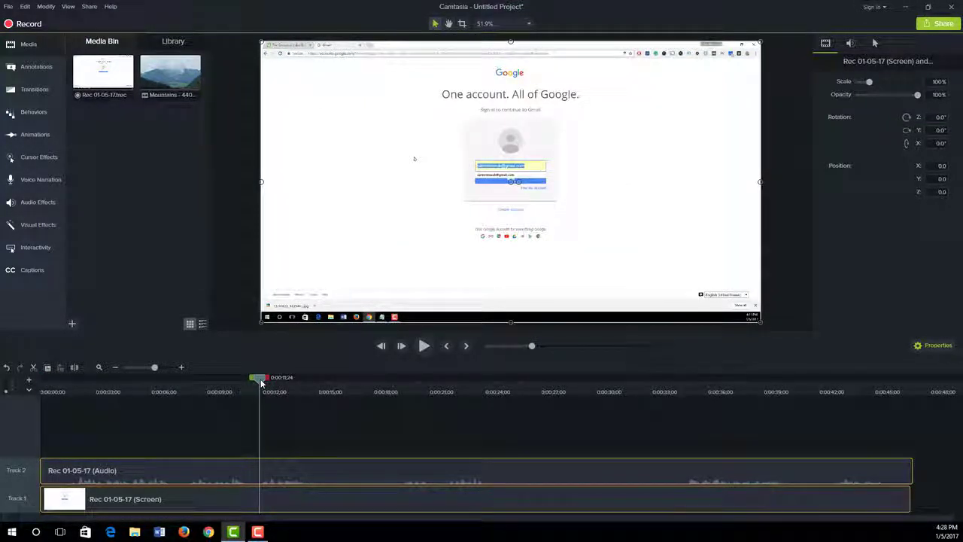
drag(261, 384, 43, 382)
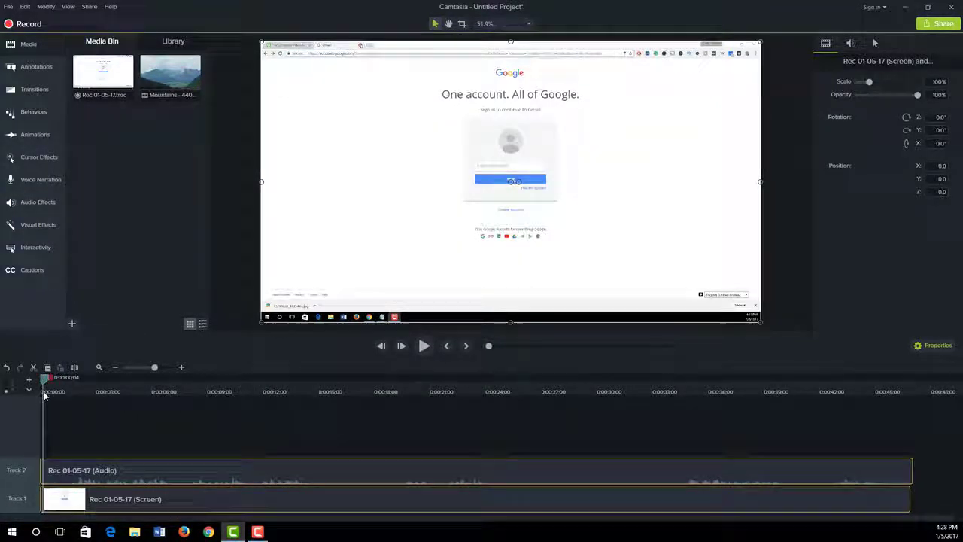
click(48, 393)
drag(51, 398, 132, 403)
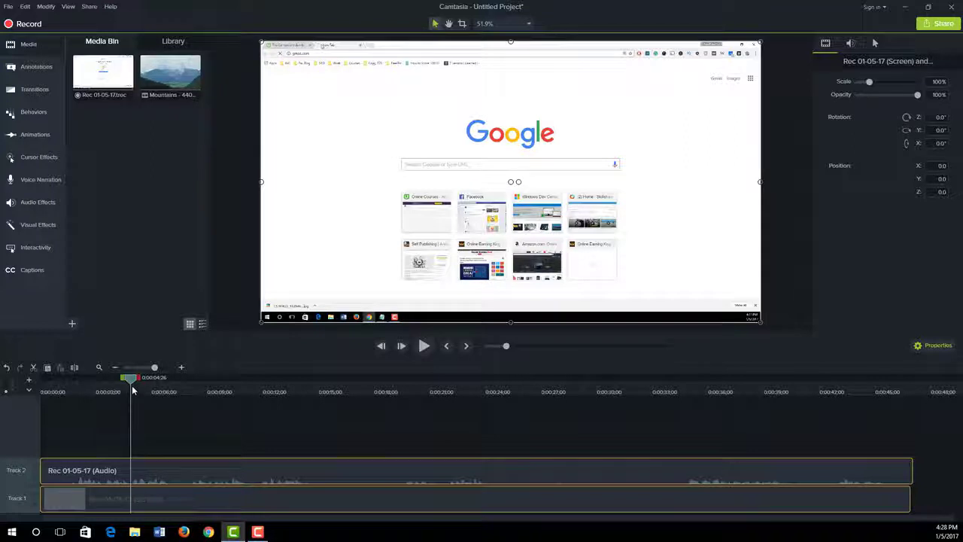
drag(132, 384, 118, 387)
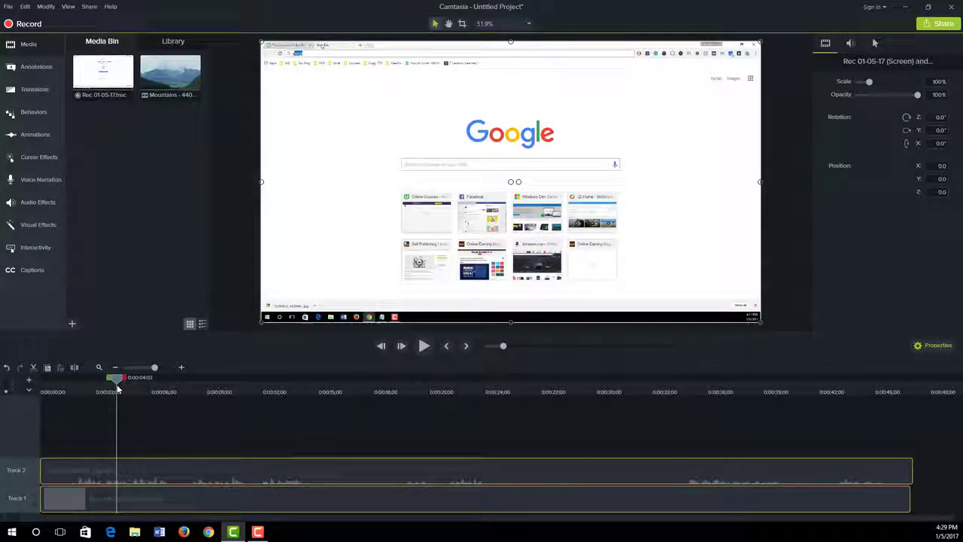
click(27, 134)
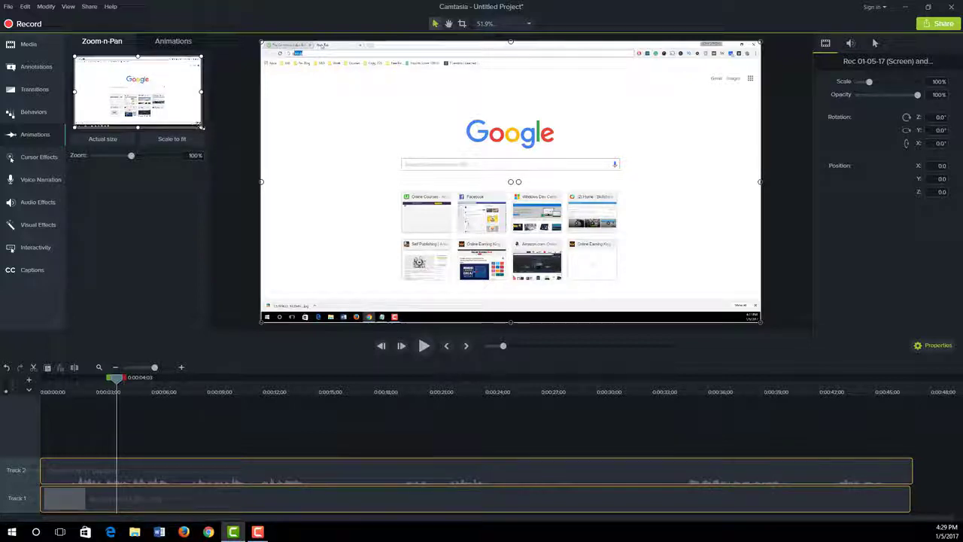
drag(200, 125, 151, 99)
click(113, 381)
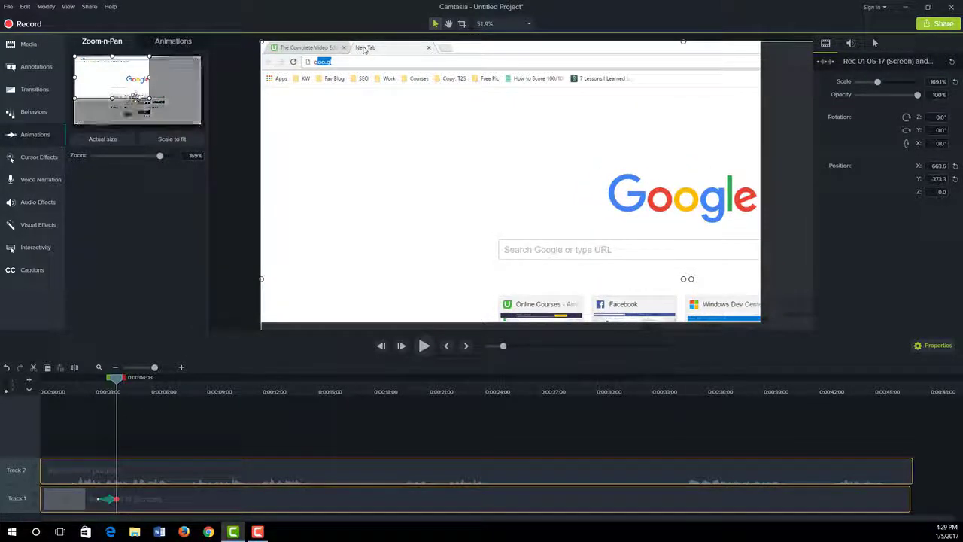
Add a second Zoom-n-Pan animation at 0:00:06;01 that zooms back out to the full frame at 100%.
drag(114, 381, 150, 382)
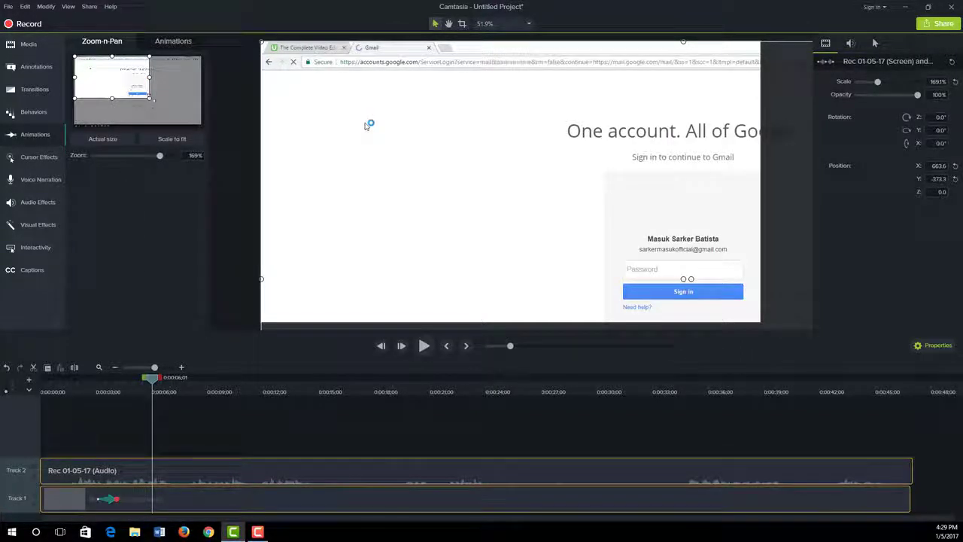
drag(149, 98, 200, 128)
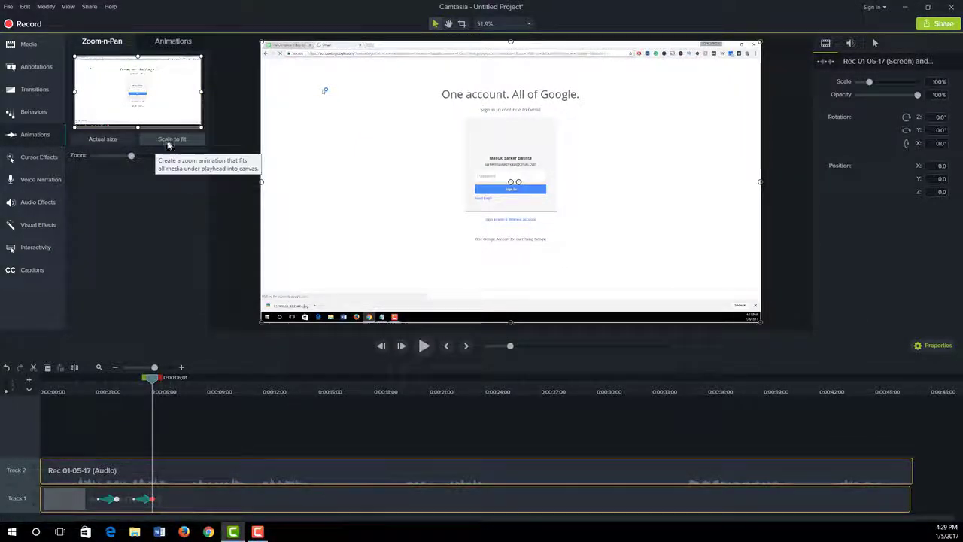
click(167, 139)
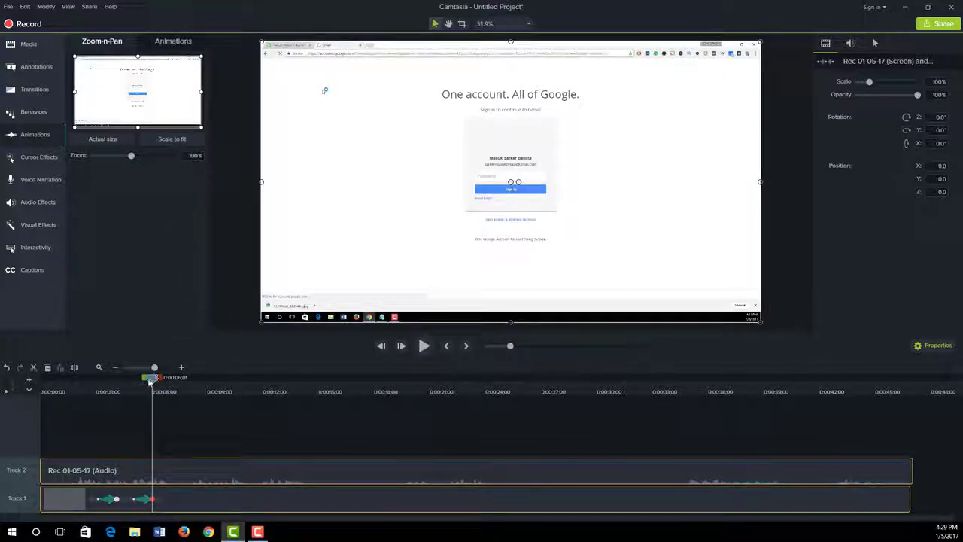
Shorten the first zoom animation to an 18-frame duration starting at 0:00:03;15, and stretch it back to its previous length.
drag(149, 382, 168, 383)
click(147, 503)
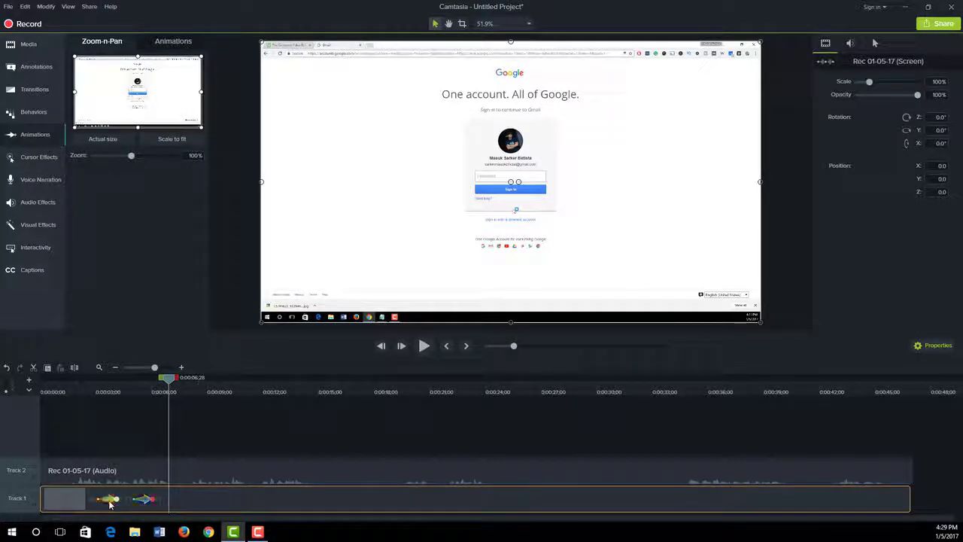
click(105, 499)
click(91, 406)
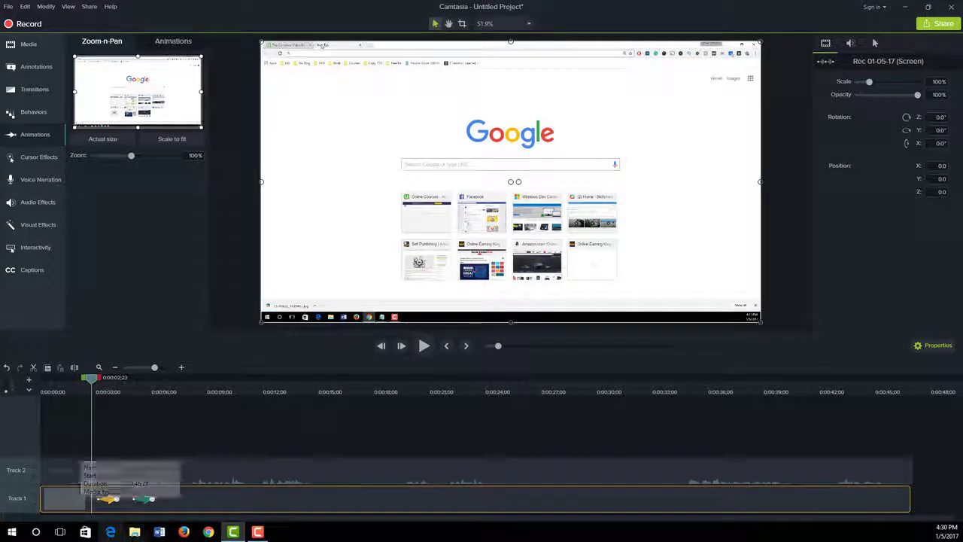
drag(94, 498, 104, 498)
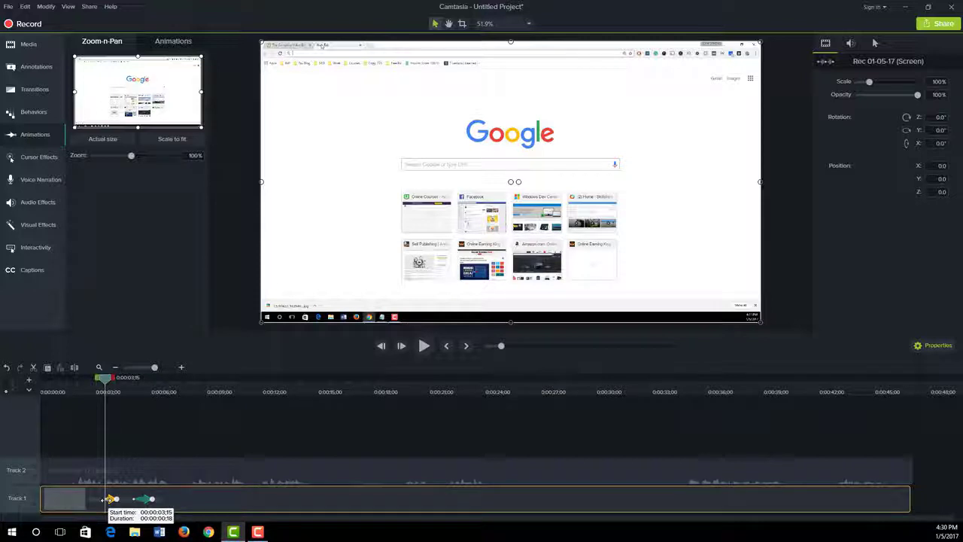
mouse_move(109, 498)
mouse_down()
mouse_move(73, 499)
mouse_move(97, 499)
mouse_up()
Play back the recording from 0:00:02;04 through both zoom animations to check the effect.
drag(98, 380, 124, 384)
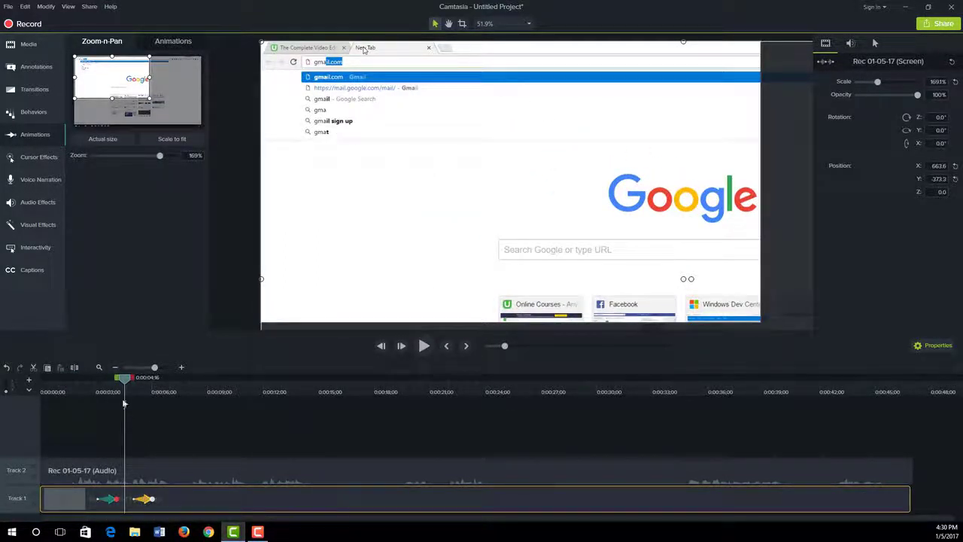
drag(125, 382, 80, 384)
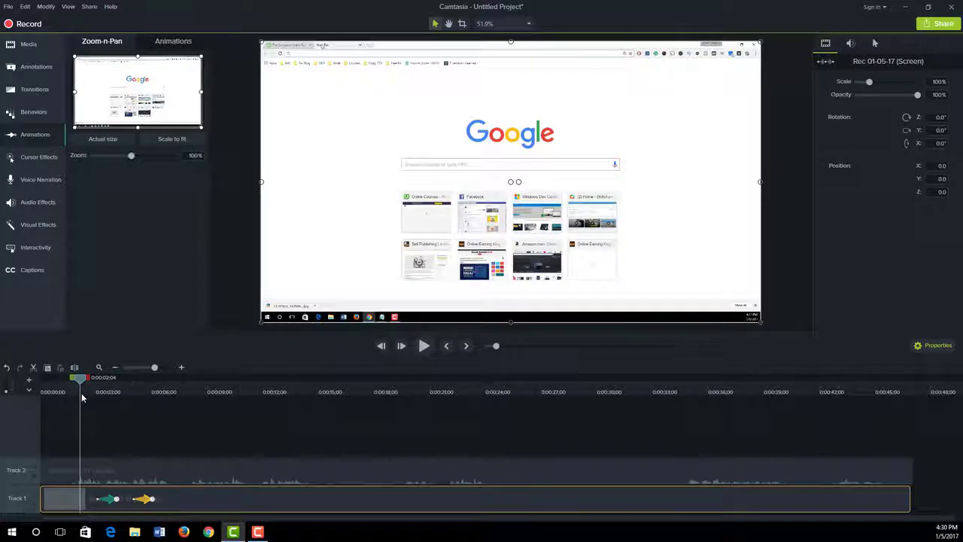
key(space)
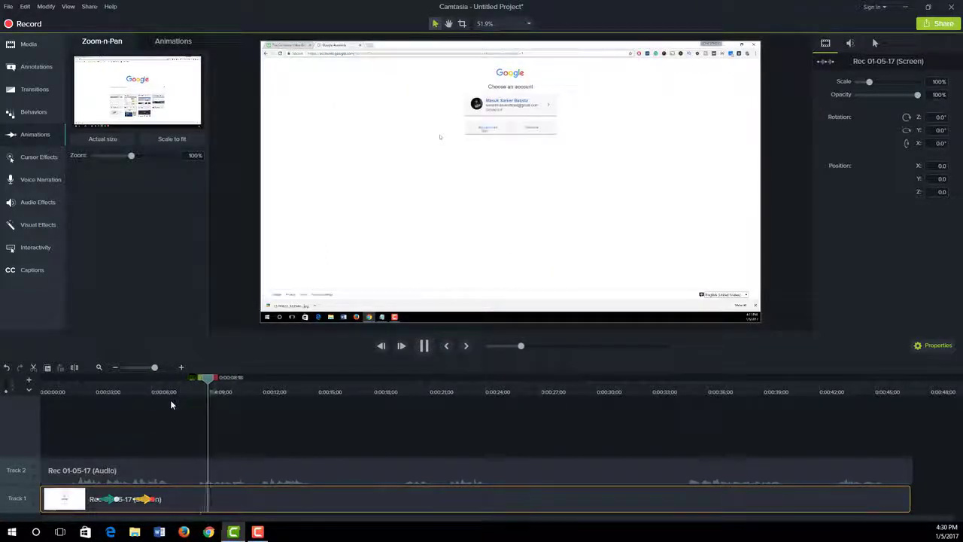
key(space)
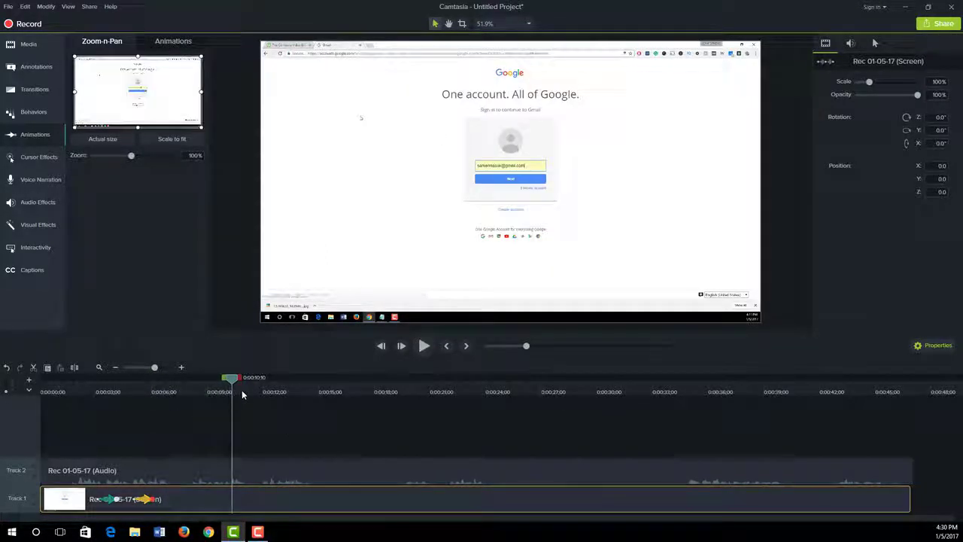
Add a zoom animation at 0:00:10;10 that enlarges the recording to 161%, with the Google sign-in form centred in the frame.
click(364, 286)
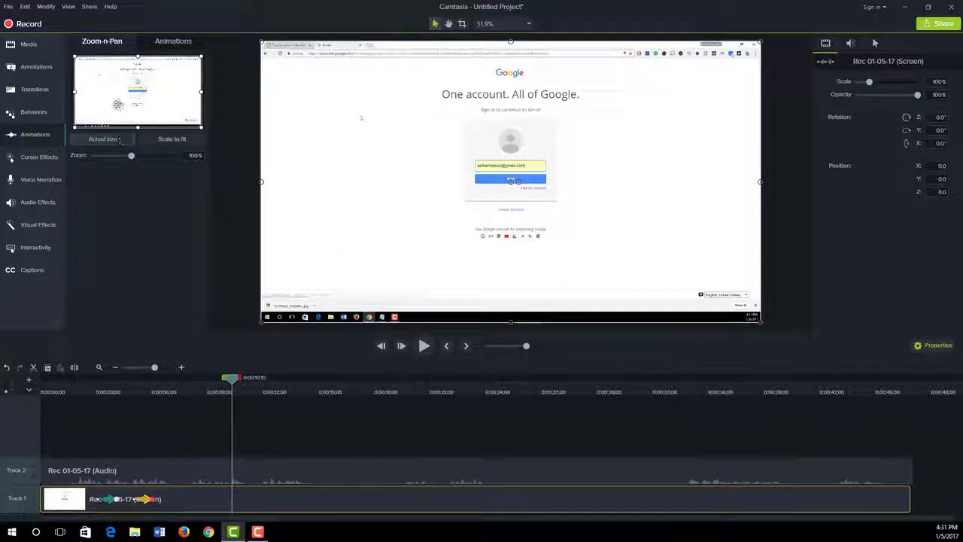
drag(202, 54, 154, 80)
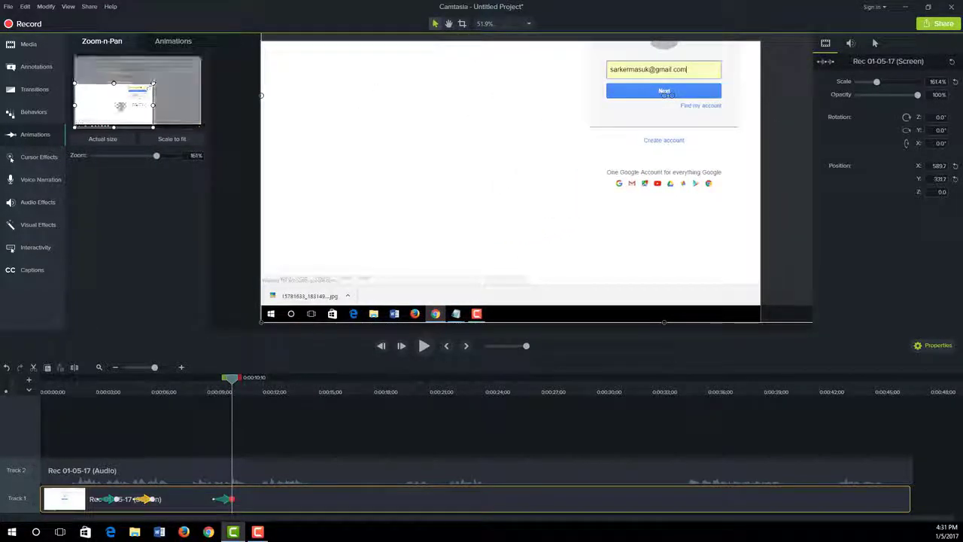
drag(113, 109, 135, 96)
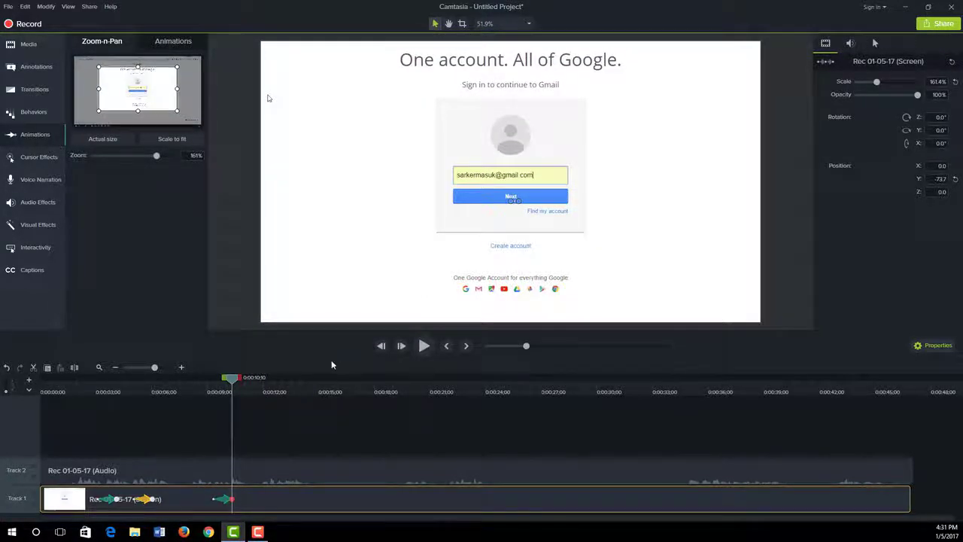
Add a zoom-out animation at 0:00:30;12 using Scale to fit, and adjust the frame to about 100%.
drag(232, 380, 604, 384)
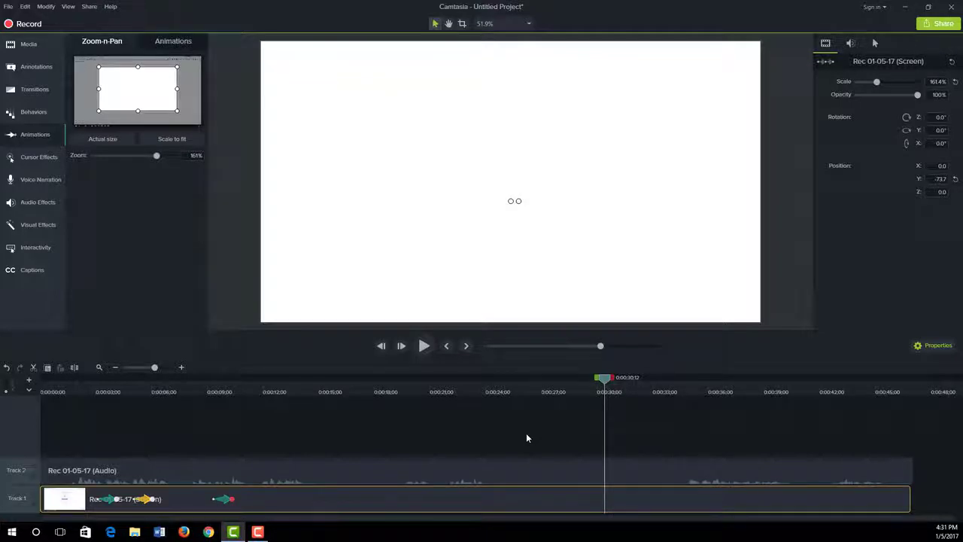
click(170, 140)
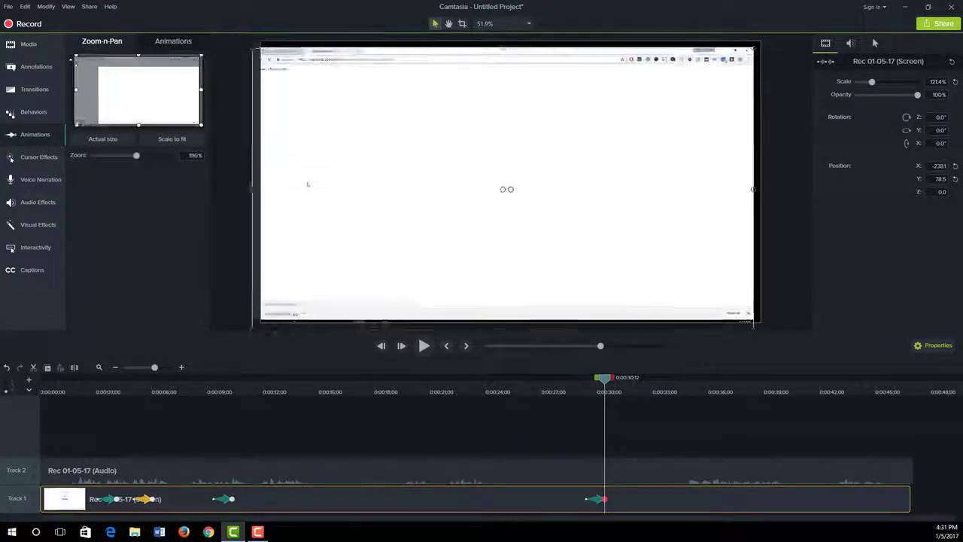
drag(95, 82, 97, 82)
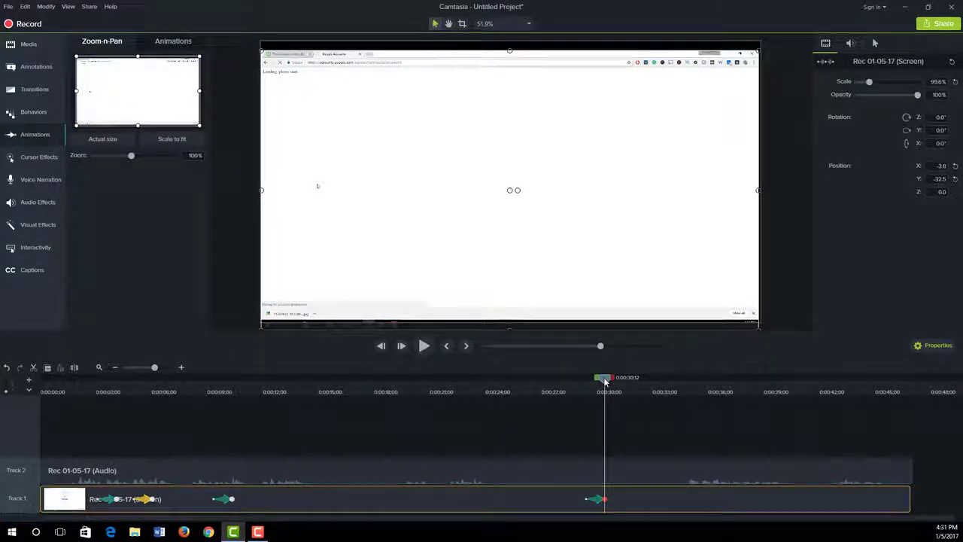
Preview the zoom animations by playing from about three seconds and skipping ahead to the last zoom-out.
drag(604, 381, 92, 405)
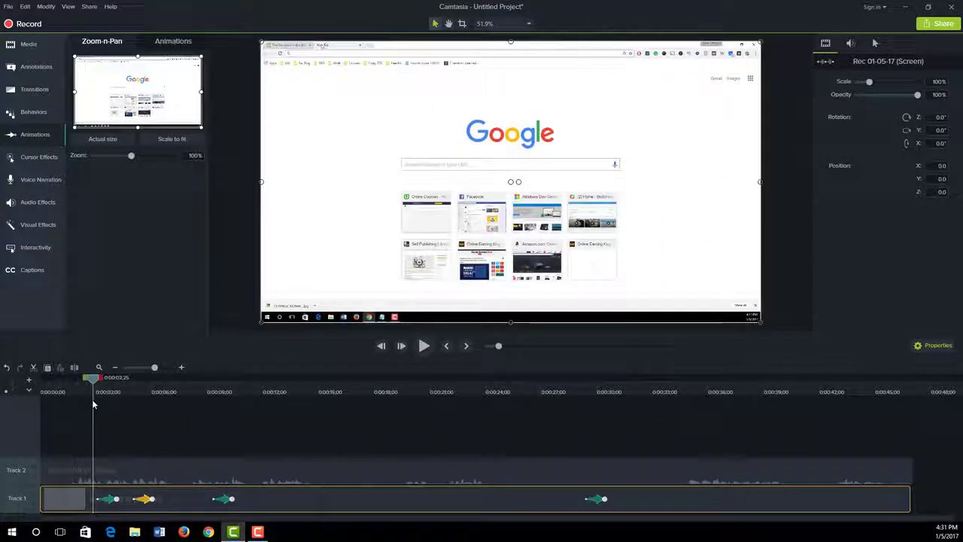
key(space)
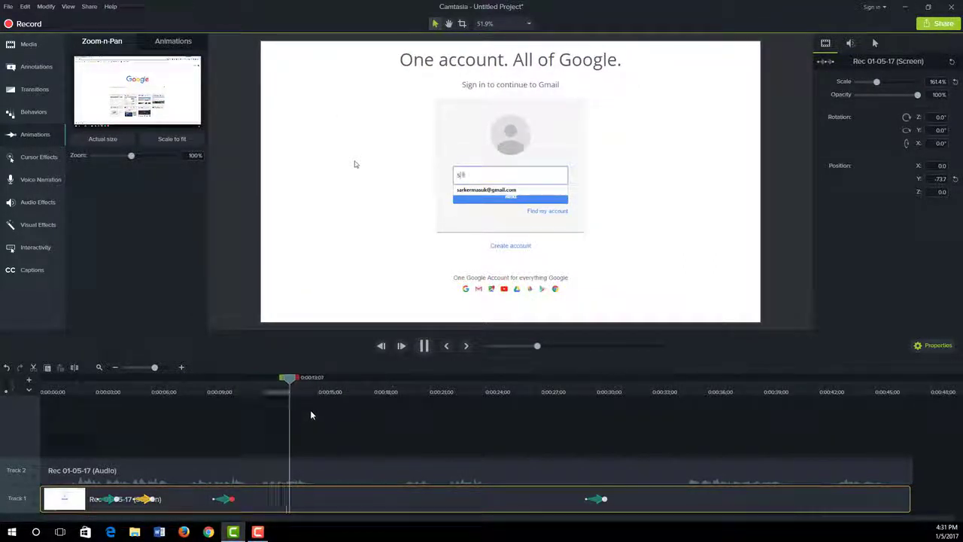
drag(304, 387, 554, 391)
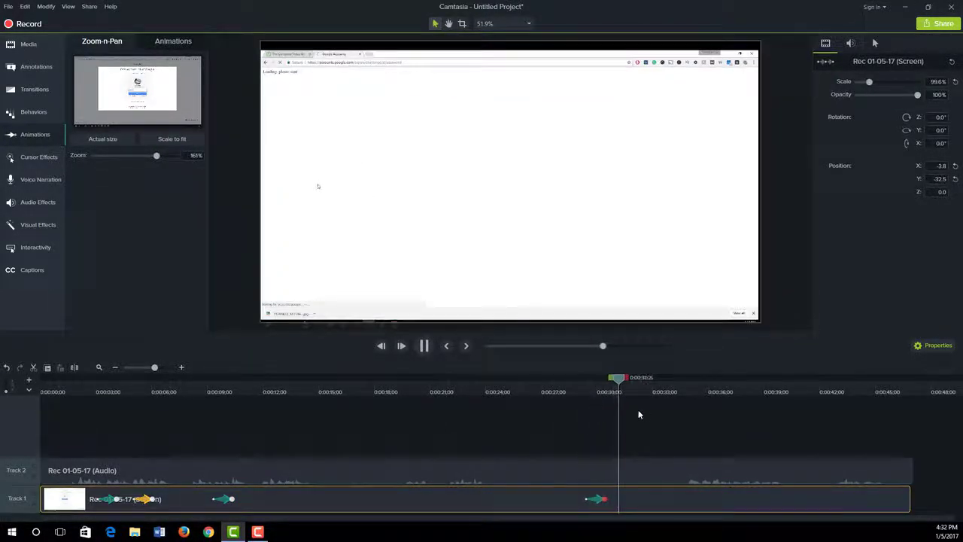
key(space)
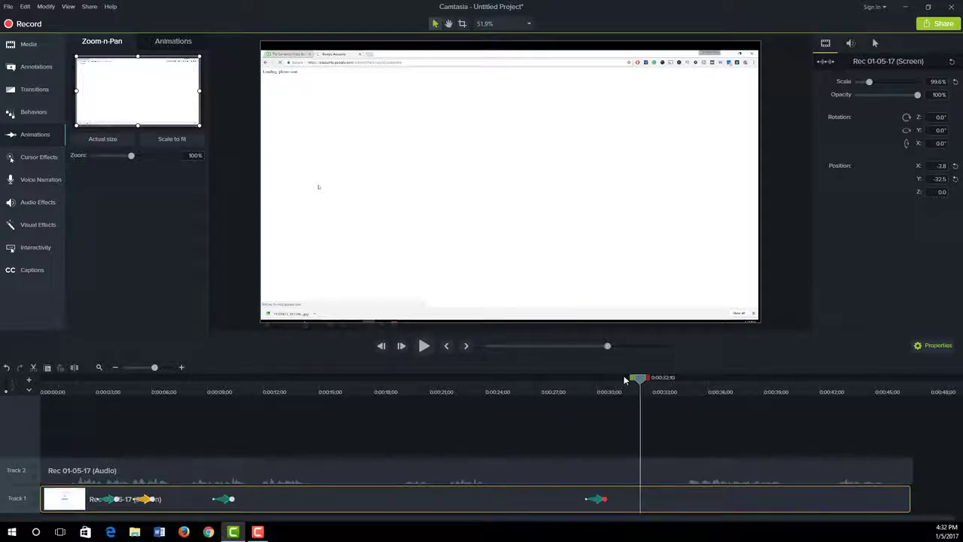
Delete the zoom animation near the ten-second mark on Track 1.
drag(640, 379, 252, 445)
click(224, 499)
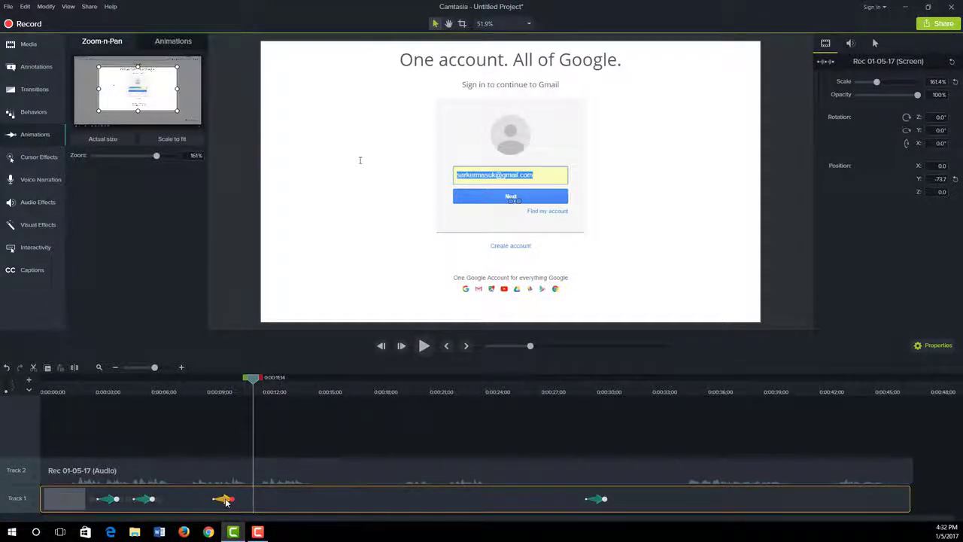
key(Delete)
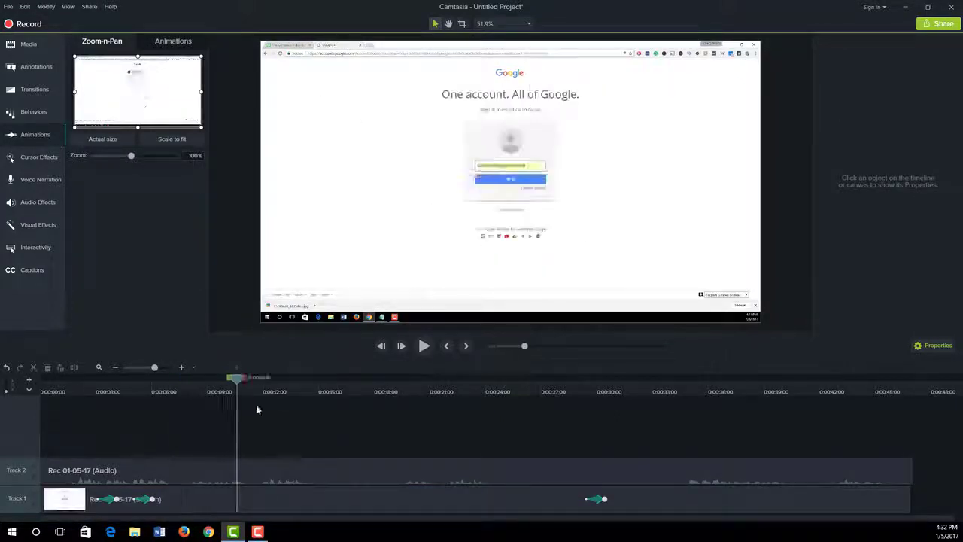
Delete the recording's audio and screen clips from the timeline.
drag(257, 410, 197, 446)
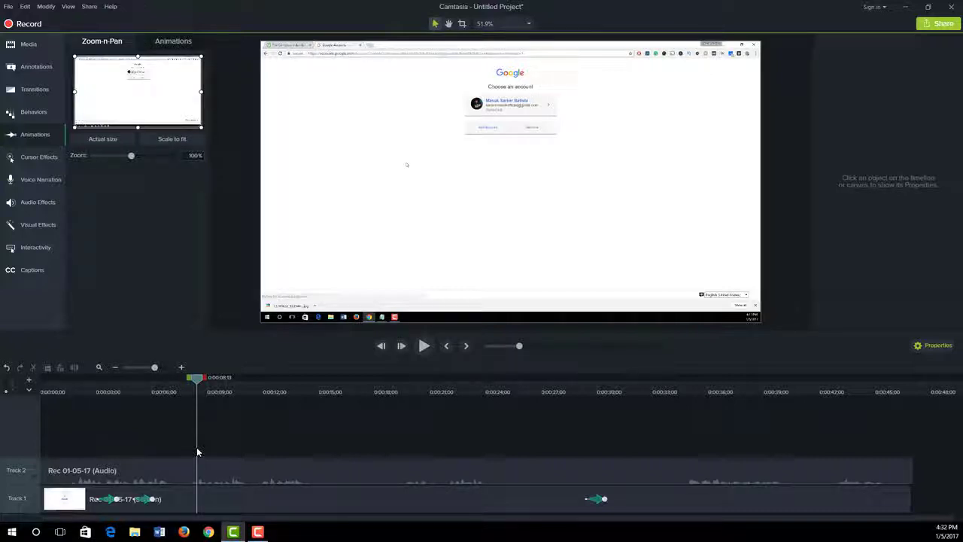
click(223, 490)
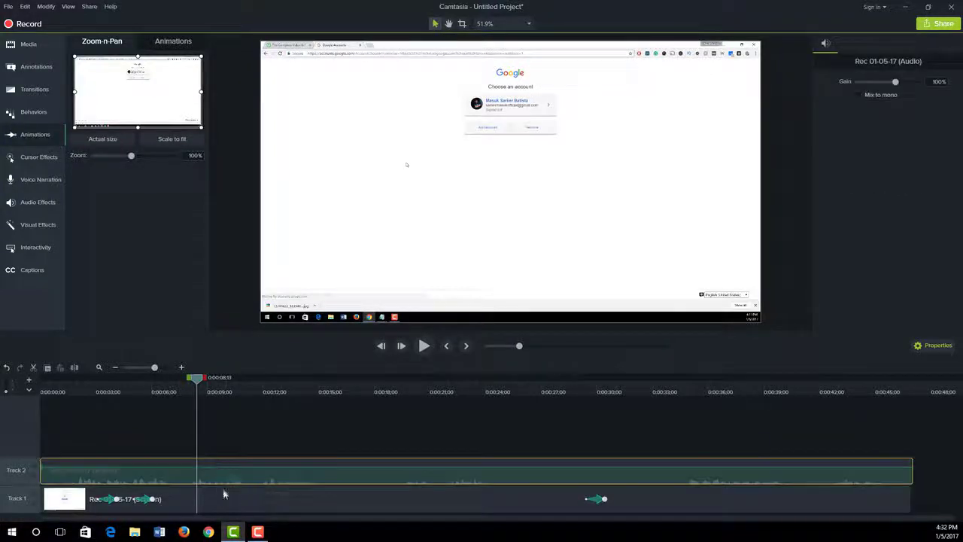
key(Delete)
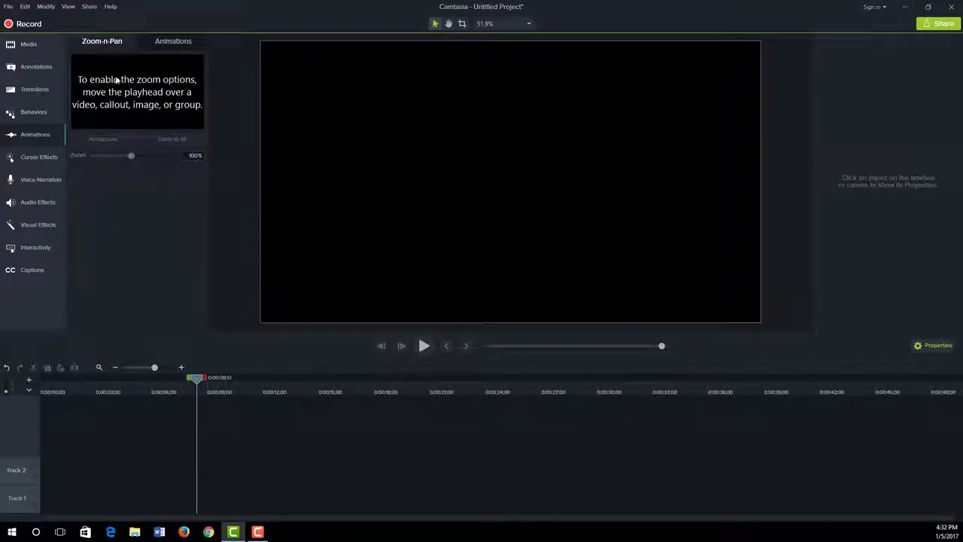
Place the Mountains - 4406 video at the start of Track 2 and scale it to 150% to fill the canvas.
click(30, 43)
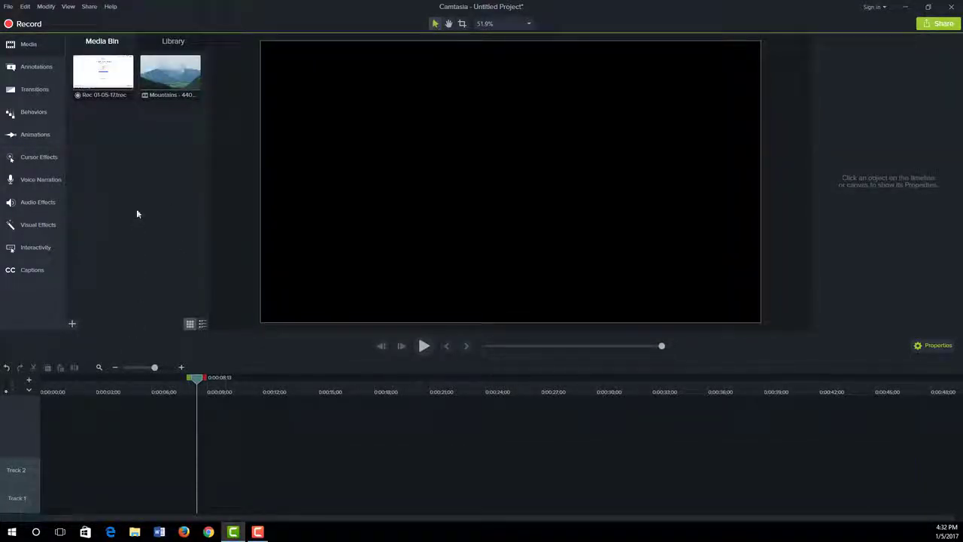
drag(170, 76, 47, 471)
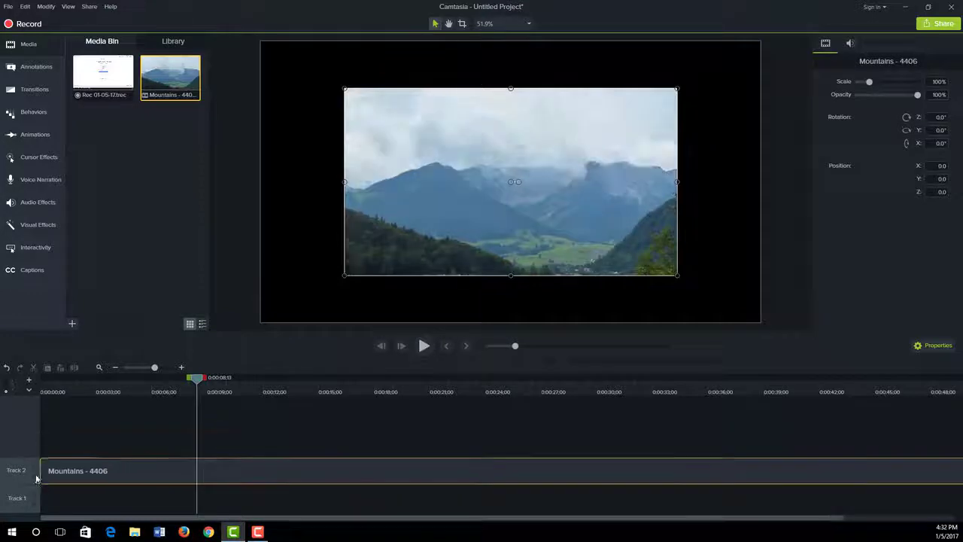
drag(188, 386, 25, 394)
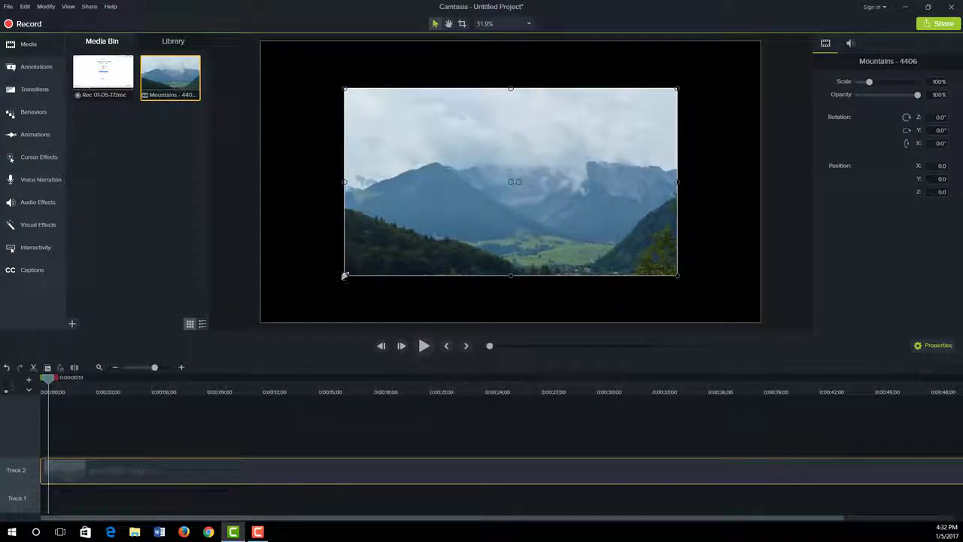
drag(345, 275, 261, 322)
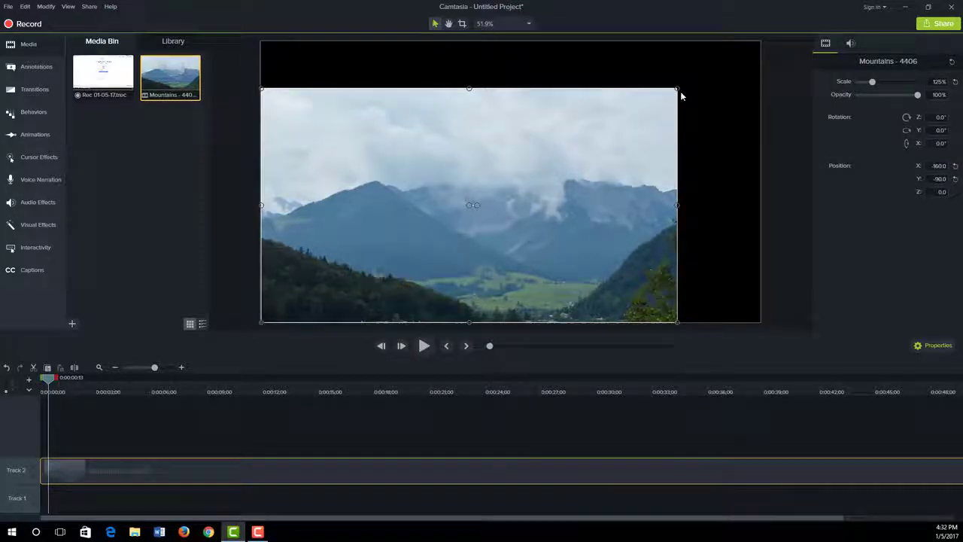
drag(677, 88, 761, 42)
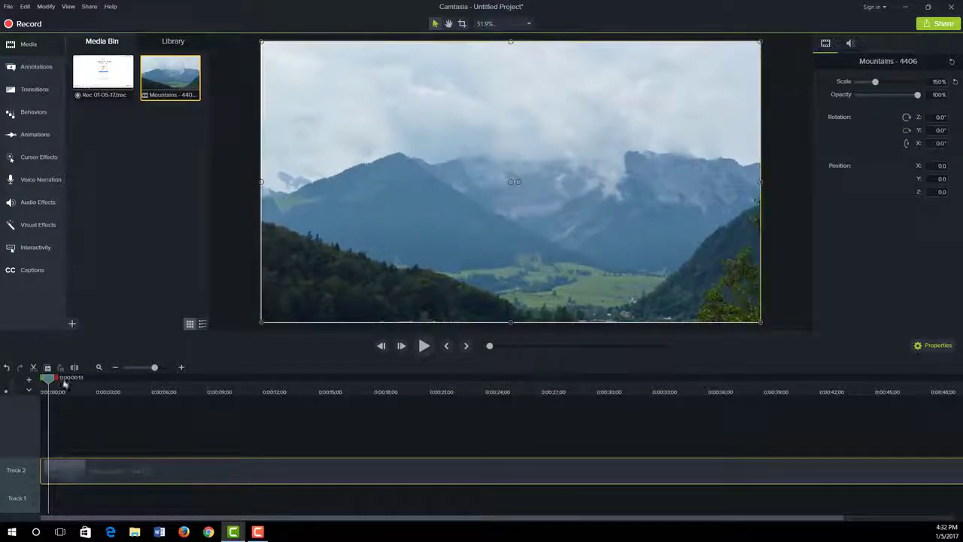
Add a Zoom-n-Pan zoom-in to about 254% on the mountain peaks at 0:00:06;14 and preview it.
mouse_move(49, 382)
mouse_down()
mouse_move(362, 414)
mouse_move(57, 428)
mouse_move(159, 440)
mouse_up()
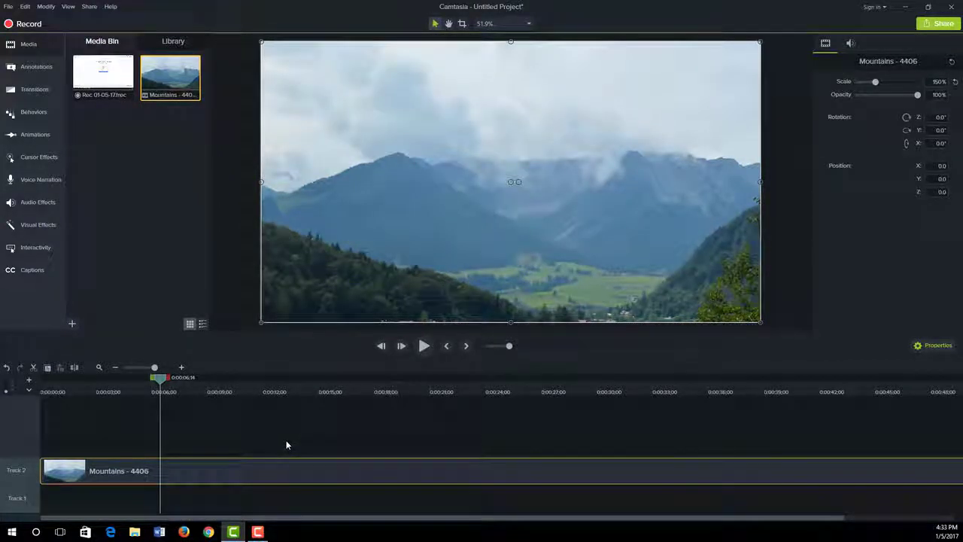
click(13, 139)
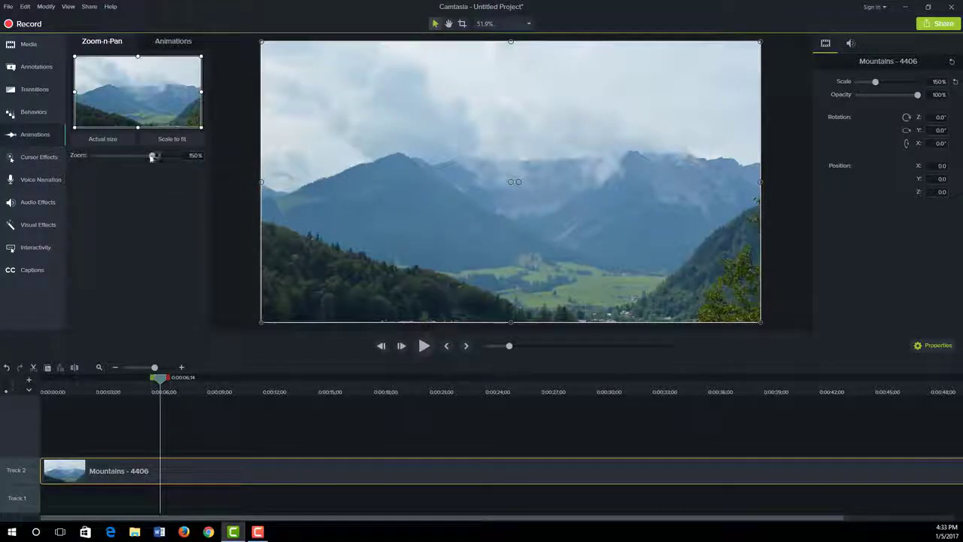
drag(201, 128, 148, 100)
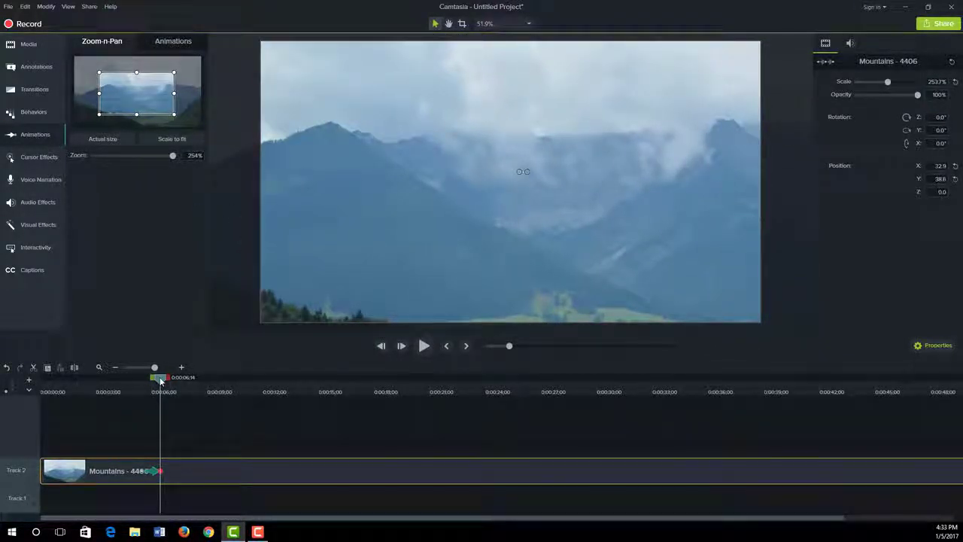
drag(157, 381, 127, 378)
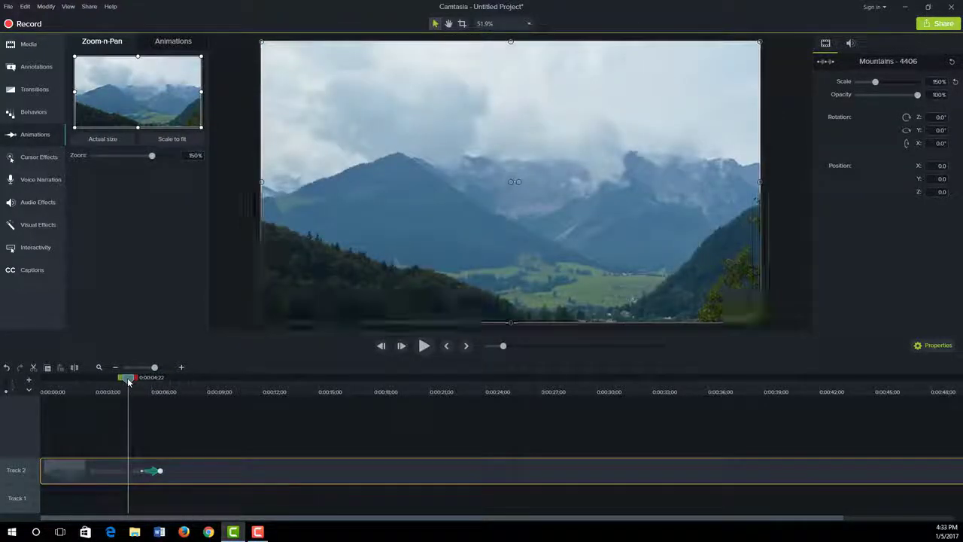
key(space)
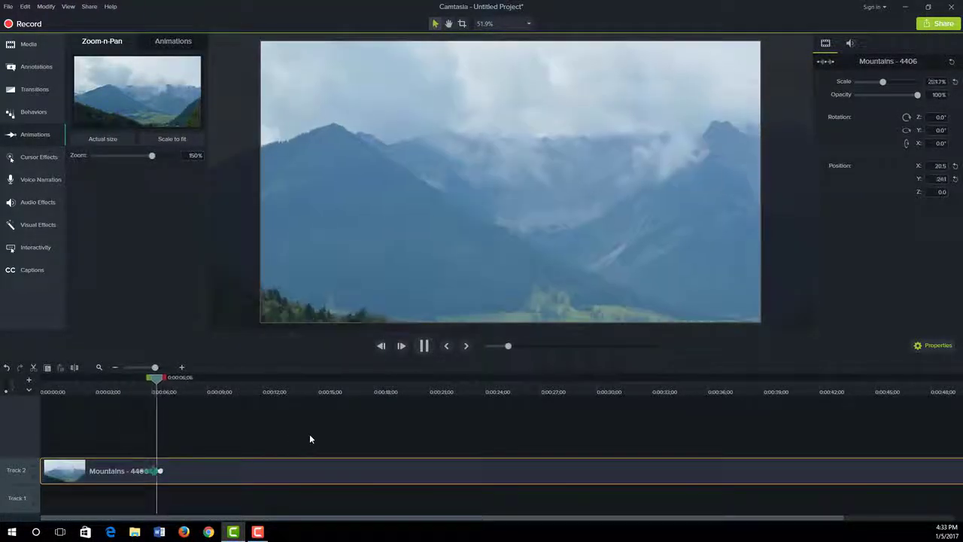
drag(167, 379, 119, 385)
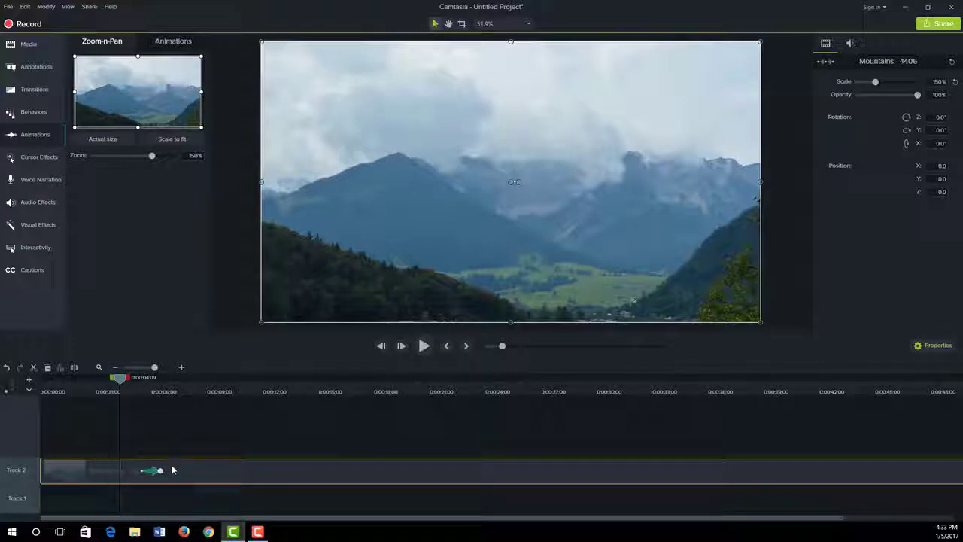
Lengthen the zoom-in animation so it ends at about 0:00:09;11, and preview the slower zoom.
drag(160, 470, 216, 473)
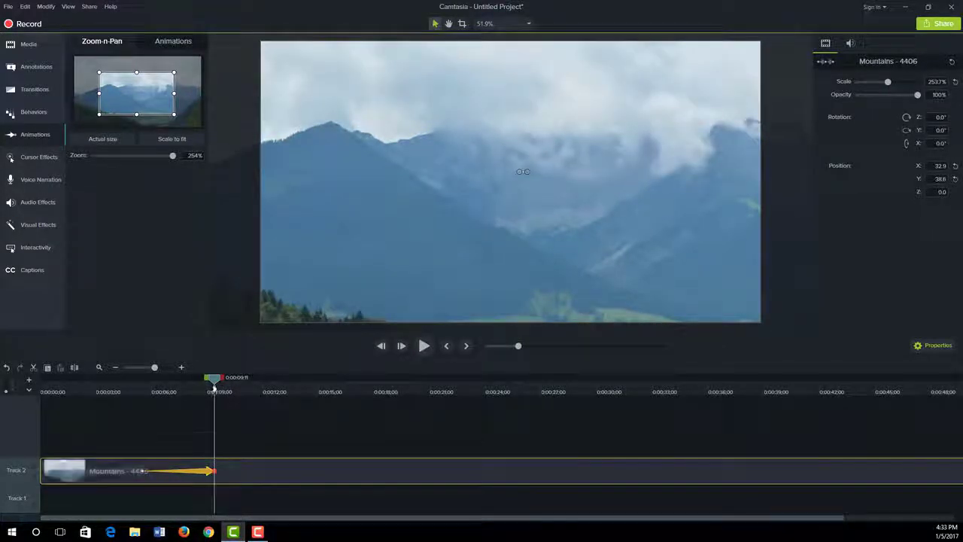
drag(215, 384, 124, 403)
key(space)
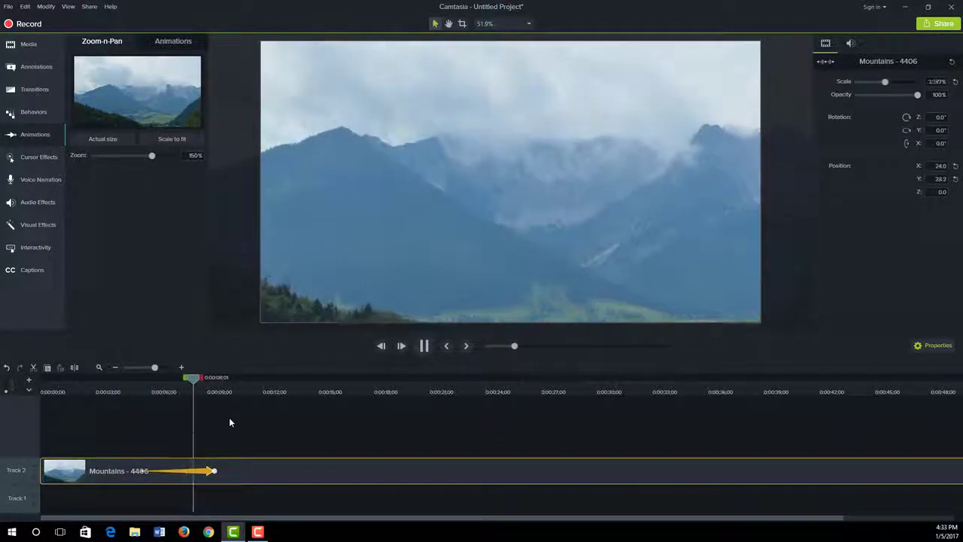
key(space)
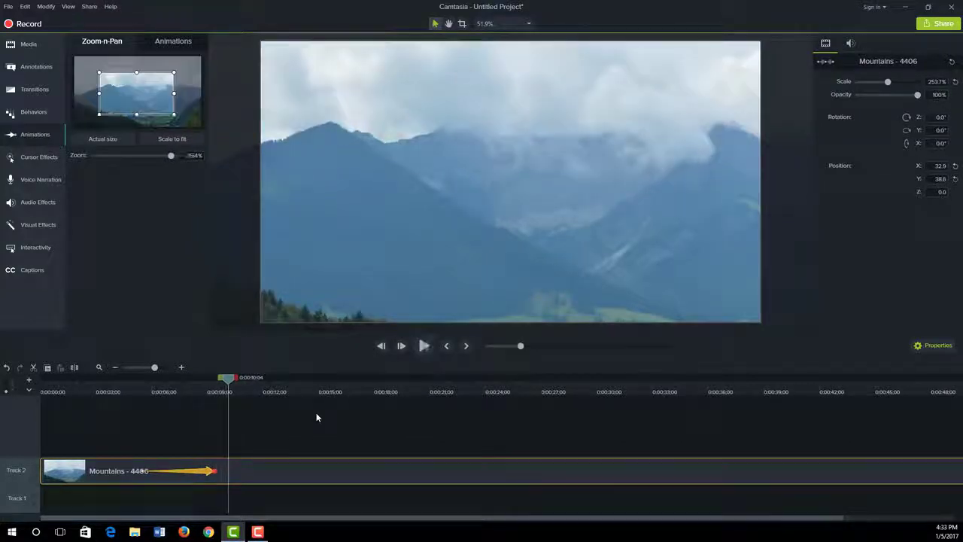
Add a zoom-out animation at 0:00:12;29 using Scale to fit, and lengthen it to end at about 16.5 seconds.
drag(229, 380, 282, 388)
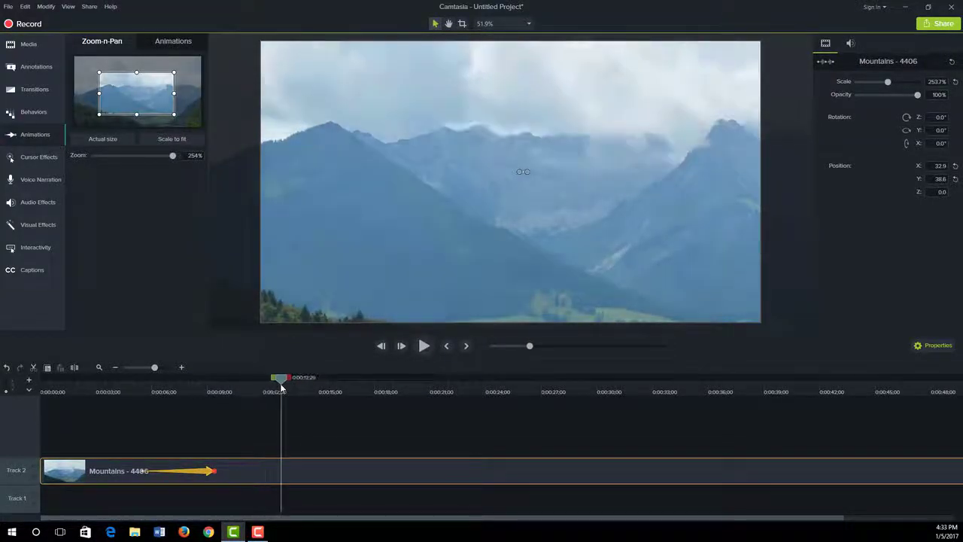
click(159, 147)
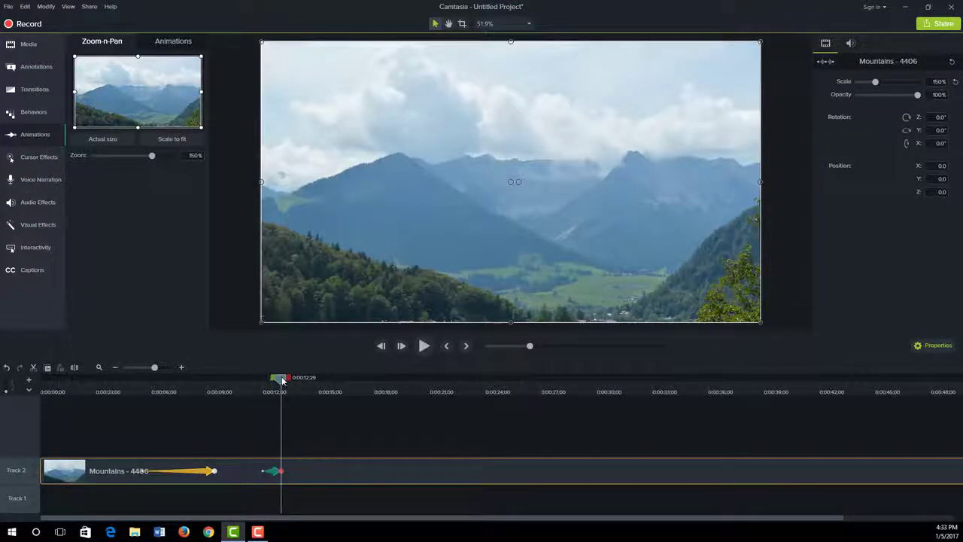
drag(282, 380, 245, 381)
drag(284, 471, 347, 471)
drag(352, 381, 124, 381)
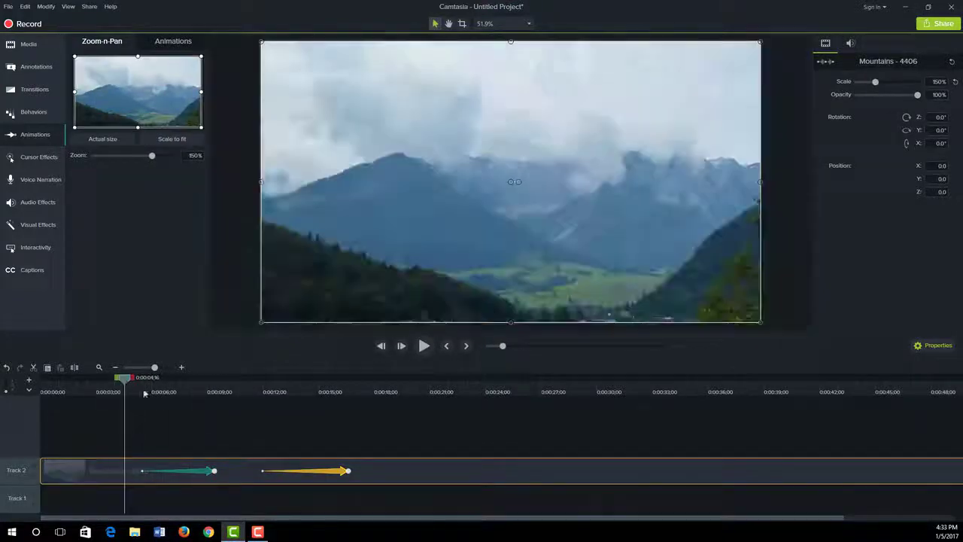
Copy the first zoom-in animation, paste it after the zoom-out, and move the copy to start at 0:00:20;15.
click(203, 471)
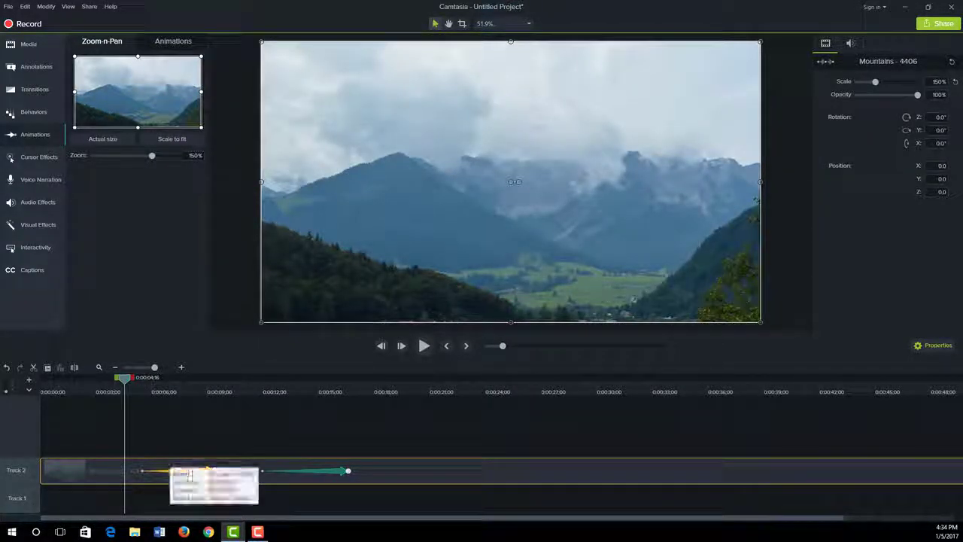
right_click(203, 472)
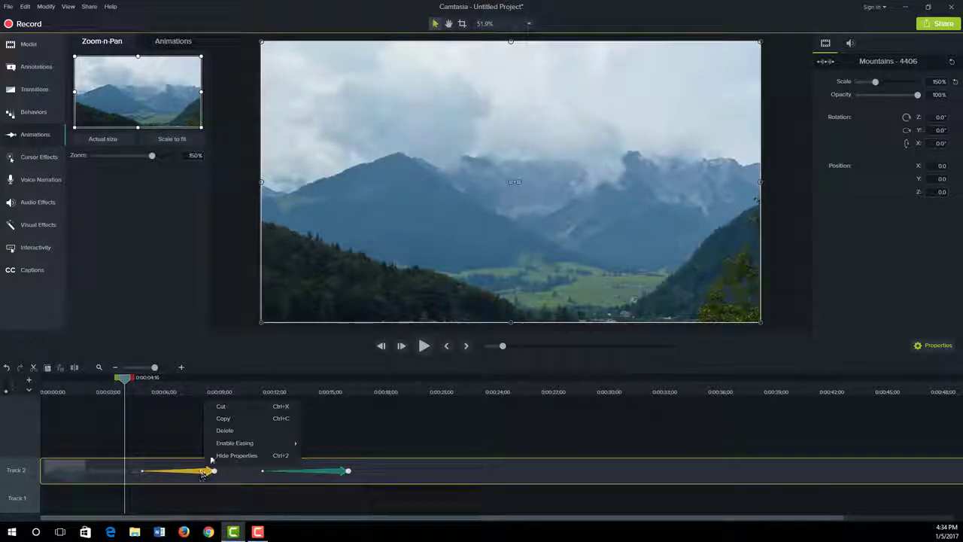
click(224, 418)
drag(126, 382, 380, 408)
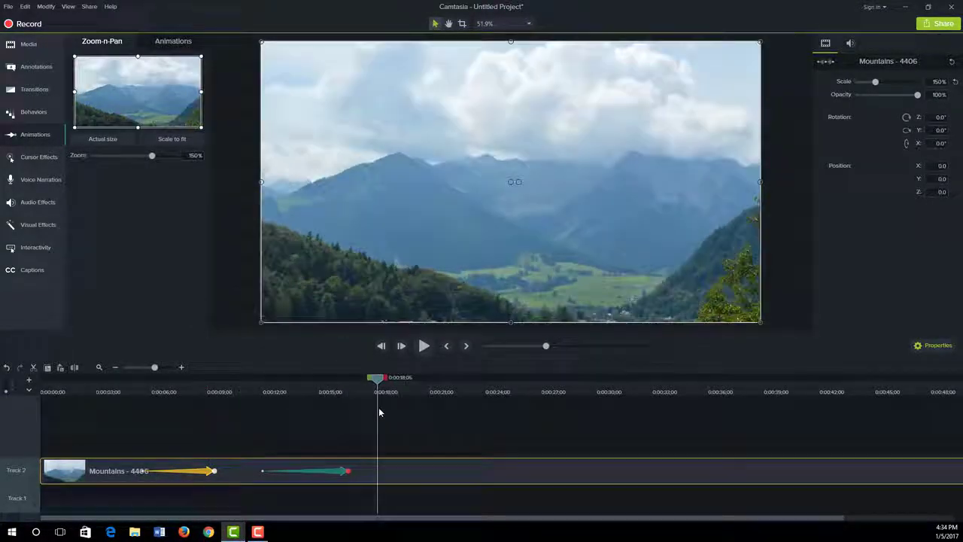
click(384, 471)
right_click(381, 472)
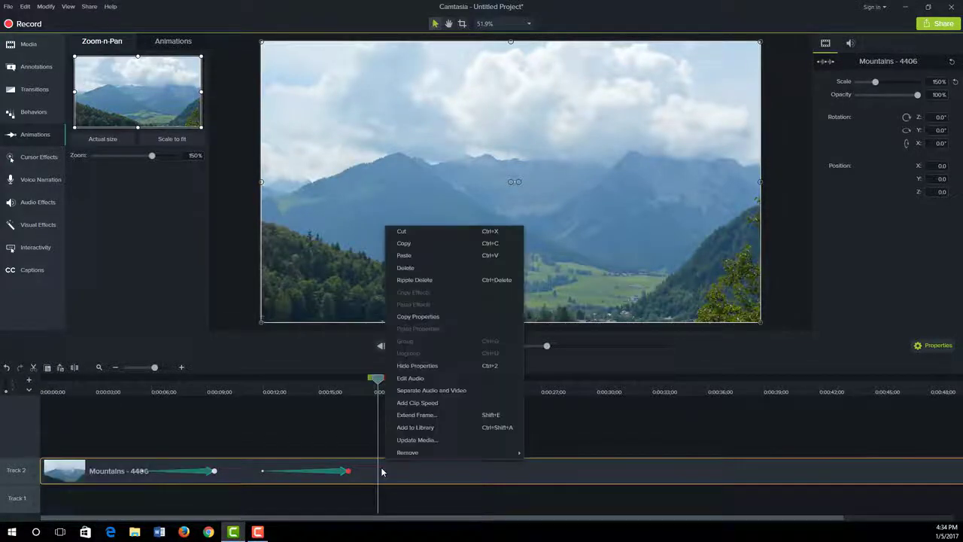
click(406, 257)
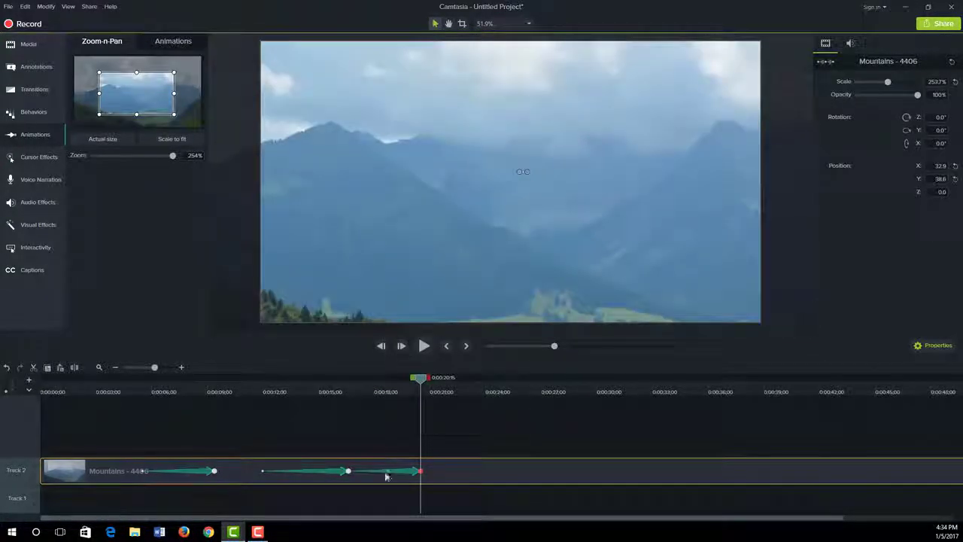
drag(395, 474, 468, 474)
Copy the zoom-out animation, paste it after the third animation, and move the copy to start at about 27 seconds.
right_click(331, 472)
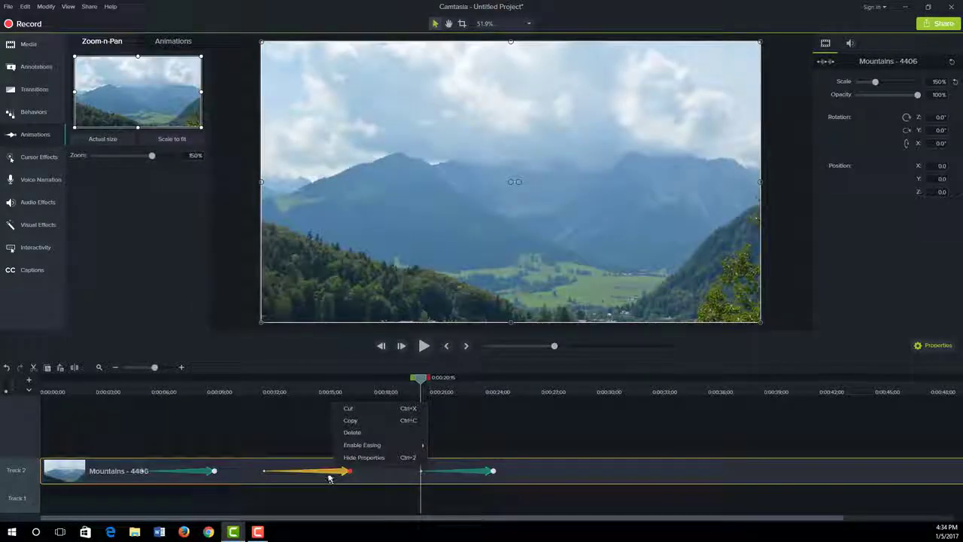
key(Escape)
right_click(335, 472)
click(356, 415)
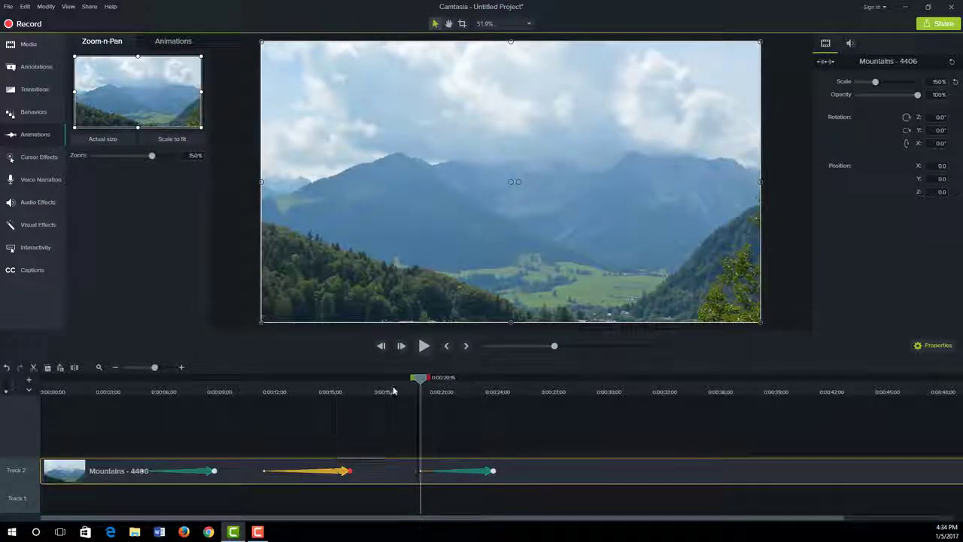
drag(420, 480, 561, 481)
right_click(560, 480)
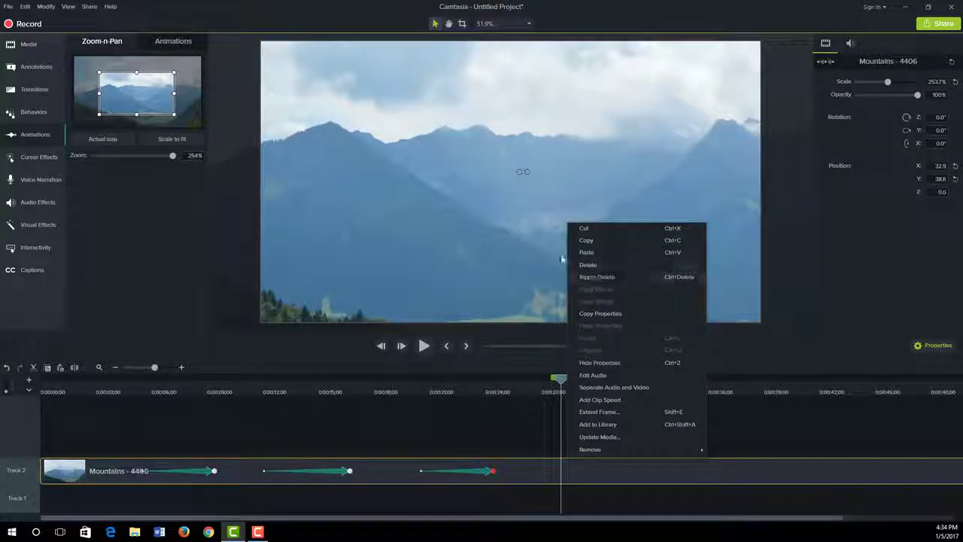
click(586, 252)
drag(565, 471, 623, 472)
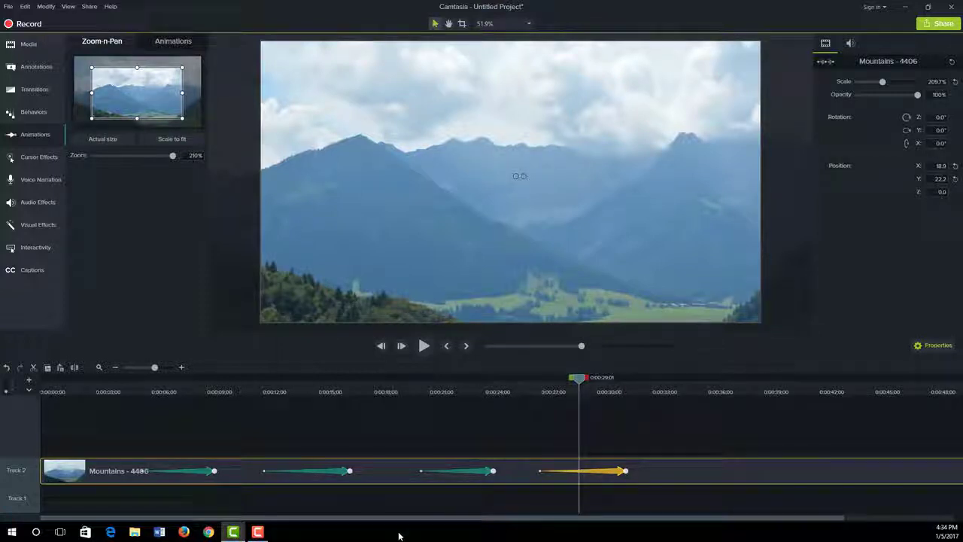
Shorten the two pasted animations and move them earlier, to start at about 20 and 24 seconds.
drag(419, 471, 470, 470)
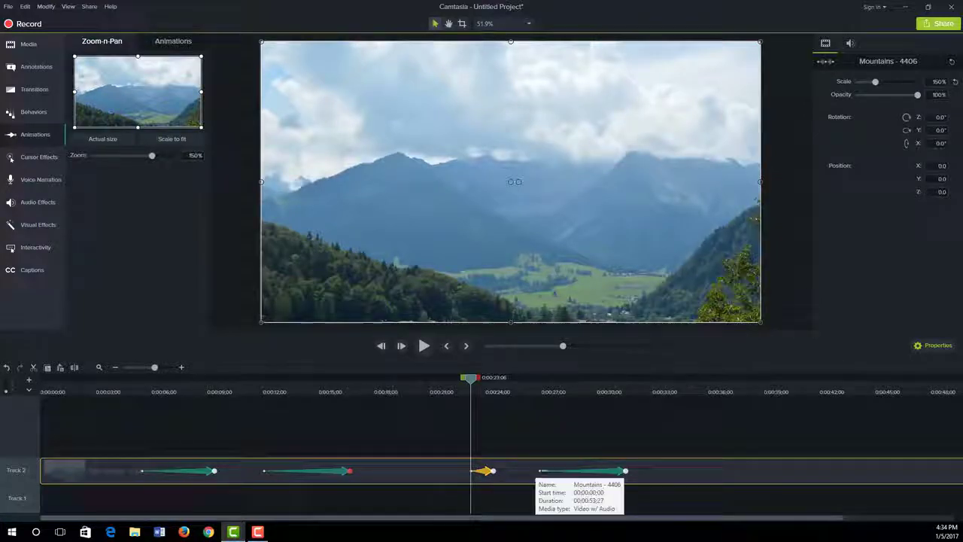
drag(536, 472, 565, 474)
drag(488, 475, 434, 473)
drag(569, 472, 512, 474)
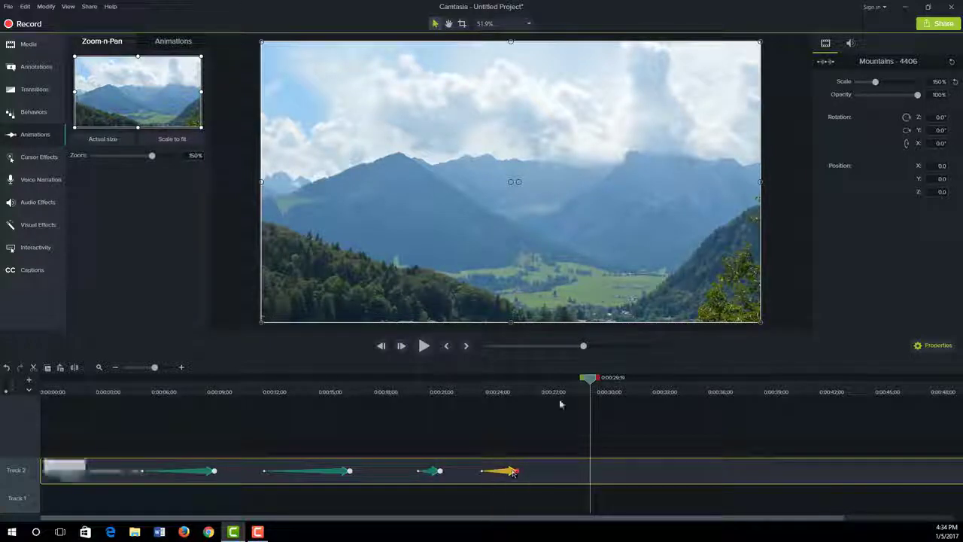
Preview all four zoom animations by playing from about four seconds, and move the playhead just past the last one.
drag(590, 379, 121, 437)
key(space)
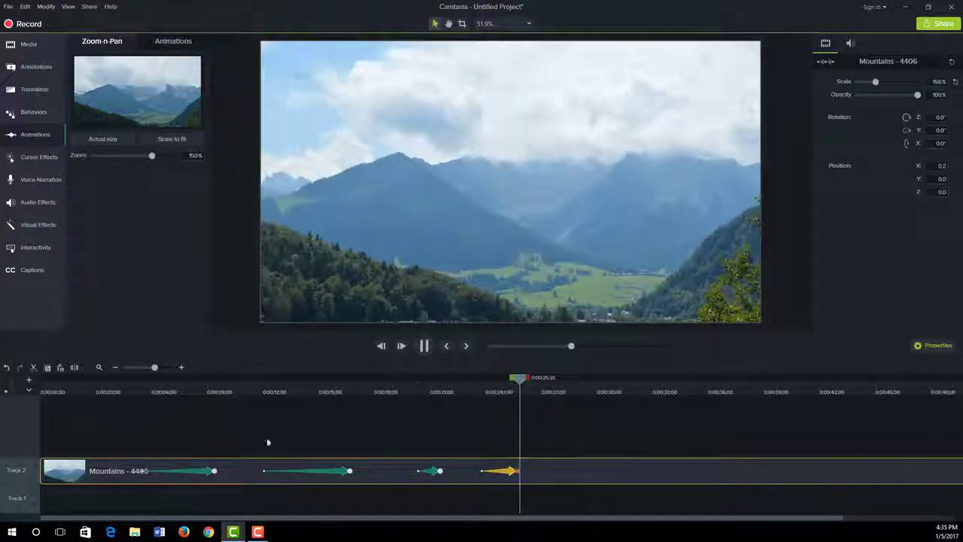
click(552, 378)
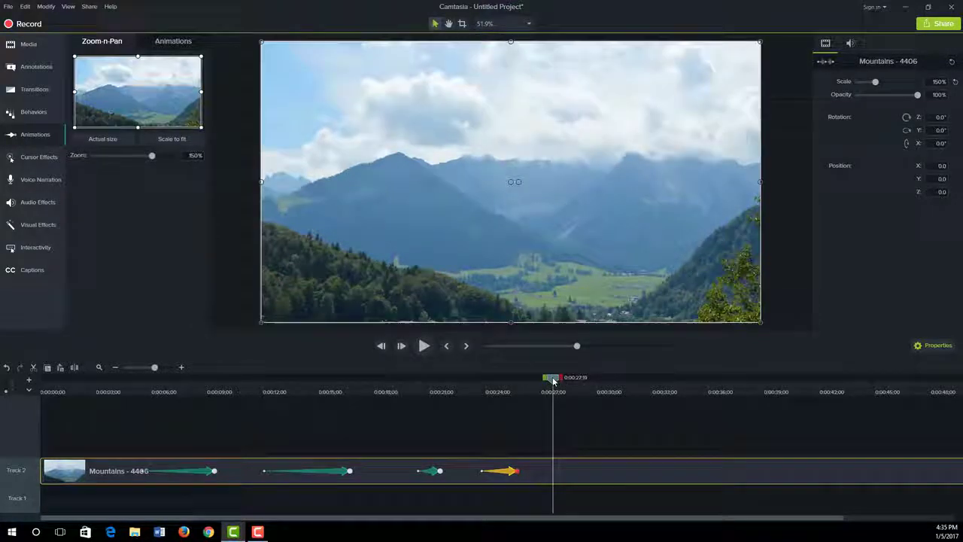